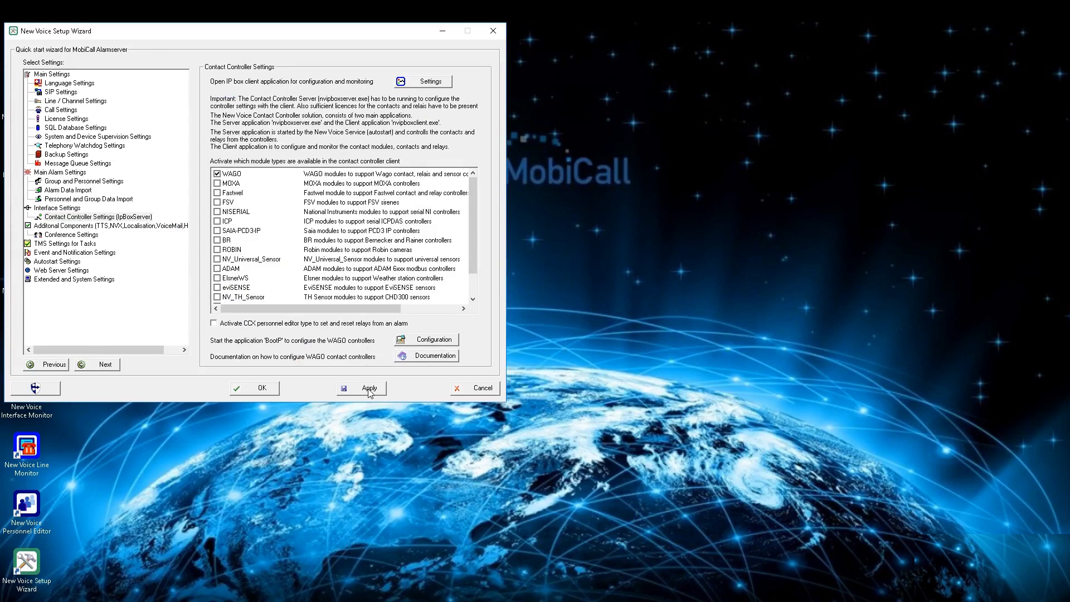
Apply the contact controller settings with WAGO modules enabled and close the Setup Wizard.
{"action": "left_click", "coordinate": [368, 389]}
{"action": "left_click", "coordinate": [256, 388]}
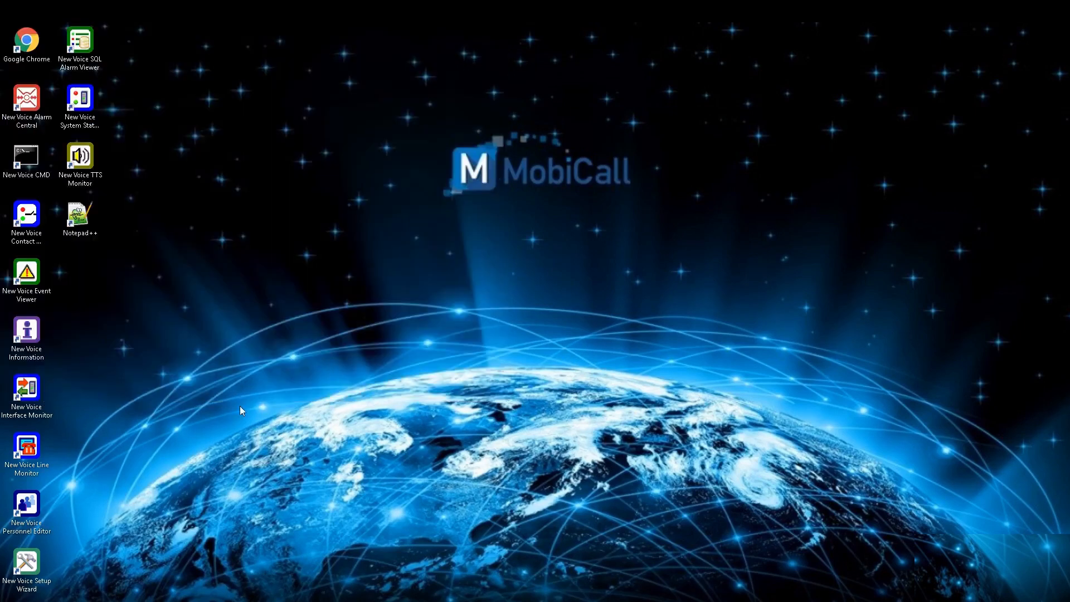
{"action": "double_click", "coordinate": [26, 454]}
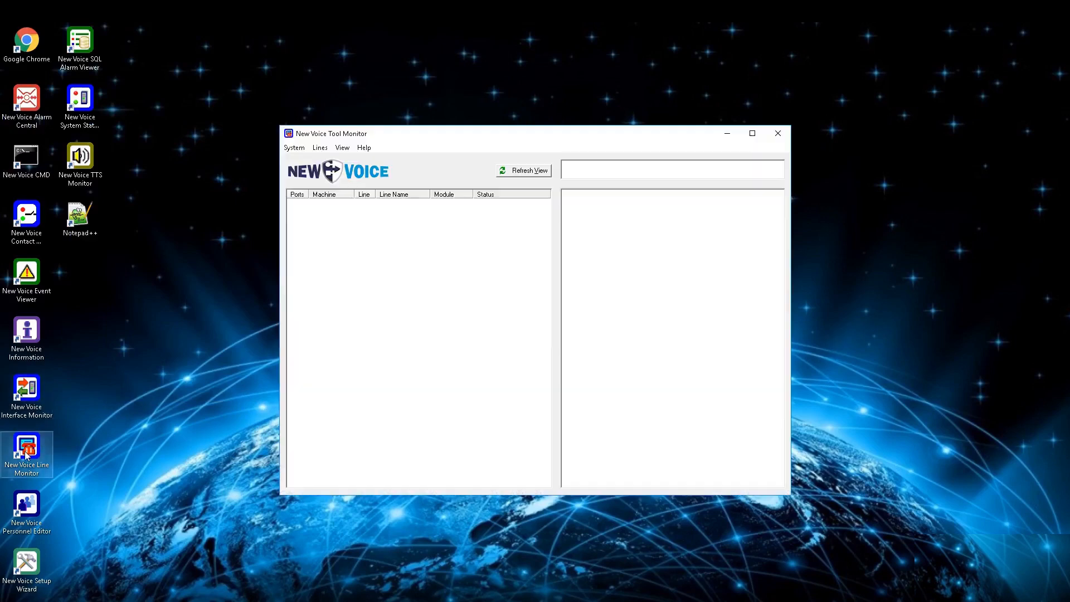
{"action": "left_click", "coordinate": [294, 147]}
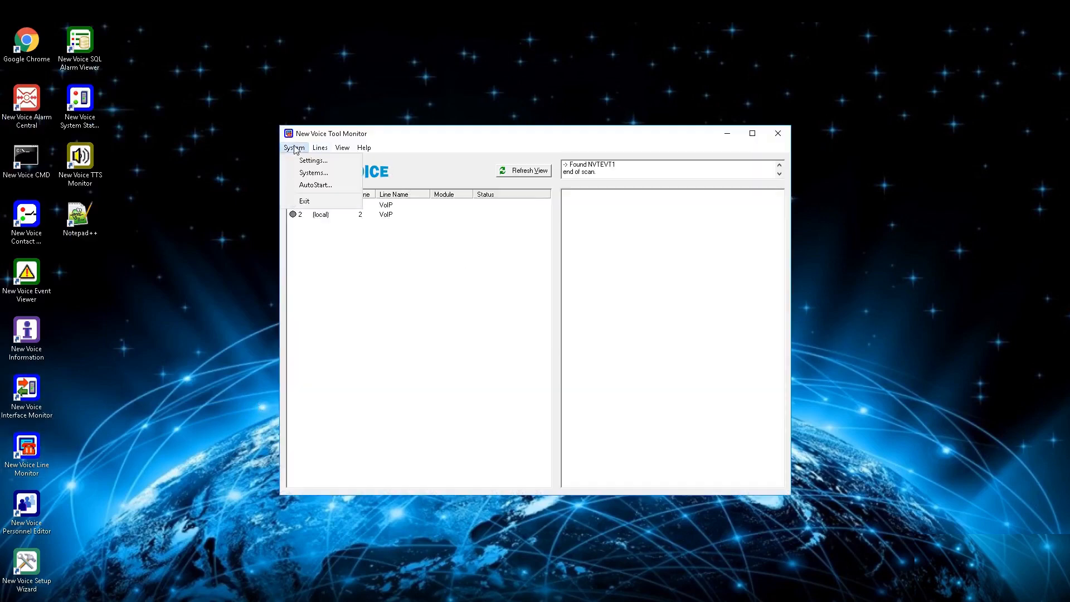
{"action": "left_click", "coordinate": [311, 188]}
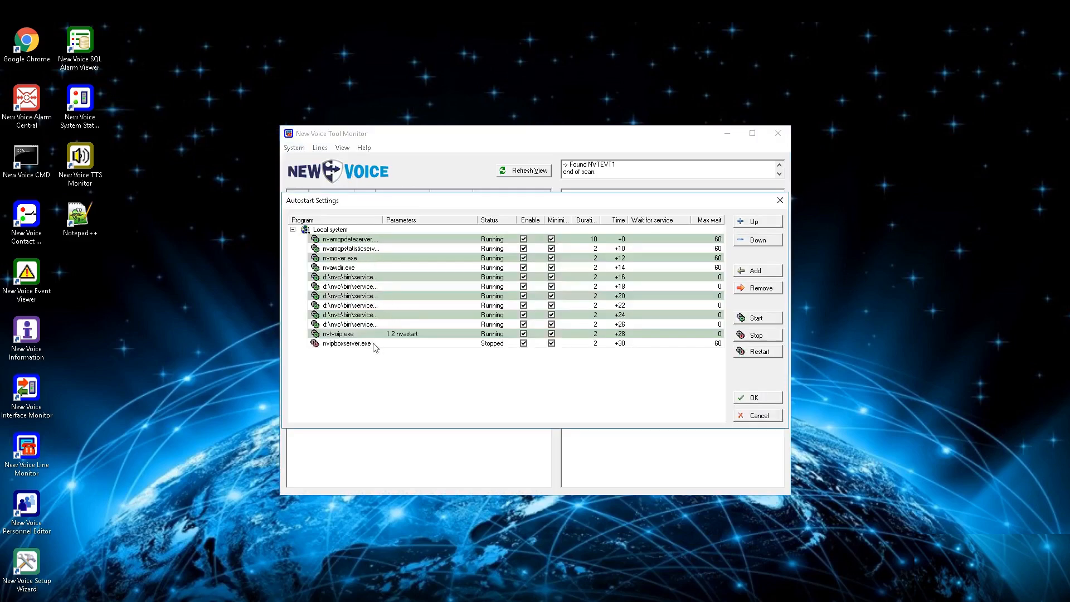
{"action": "left_click", "coordinate": [373, 344]}
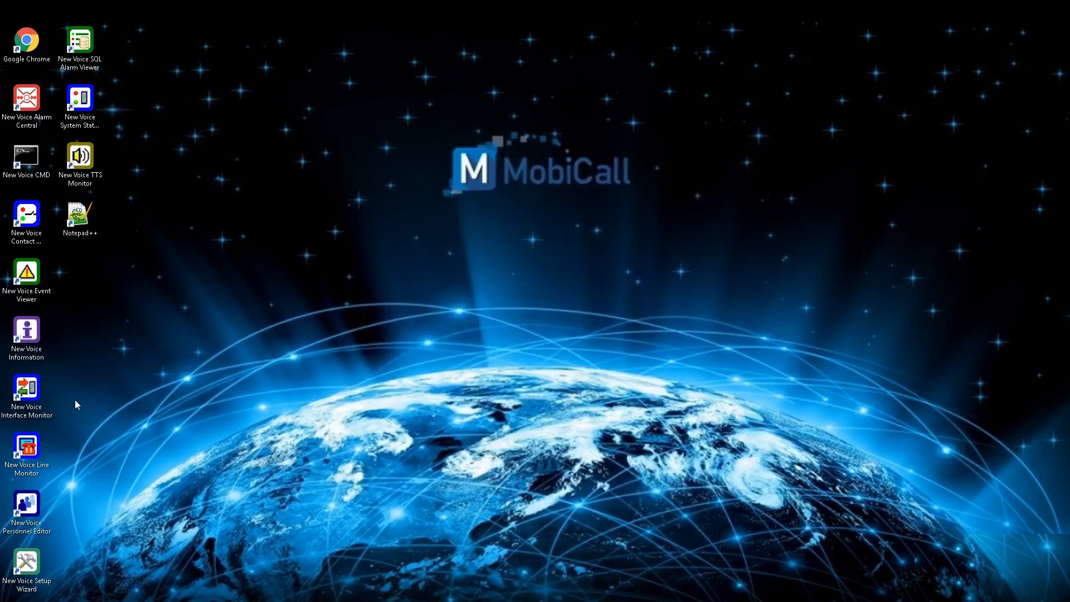
Launch the contact controller client and add a WAGO 750-3xx, 750-8xx controller under NVIPBoxServer.
{"action": "double_click", "coordinate": [28, 226]}
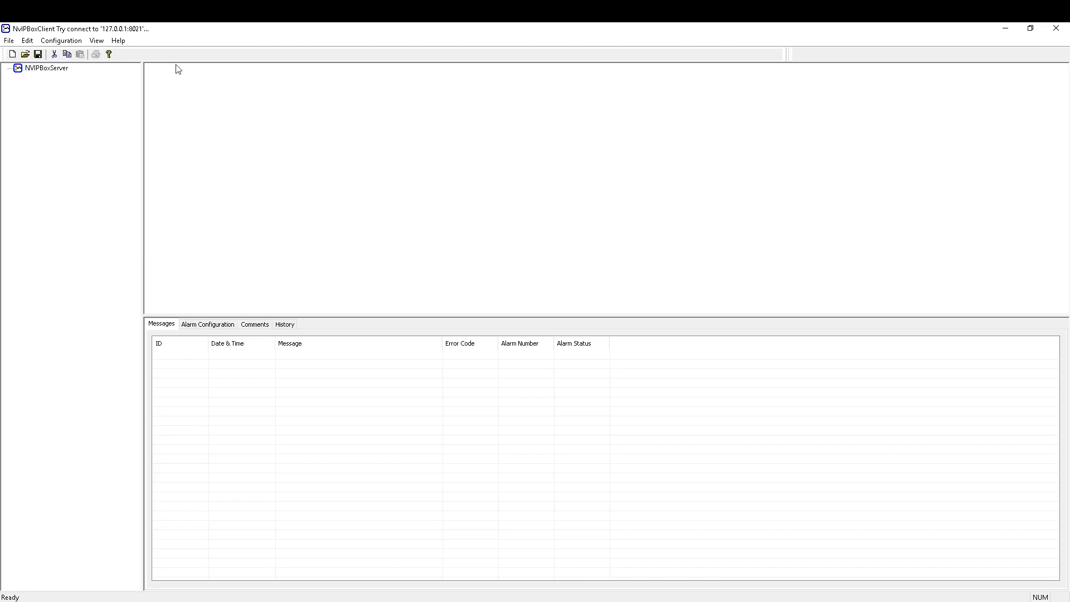
{"action": "left_click", "coordinate": [47, 68]}
{"action": "right_click", "coordinate": [64, 73]}
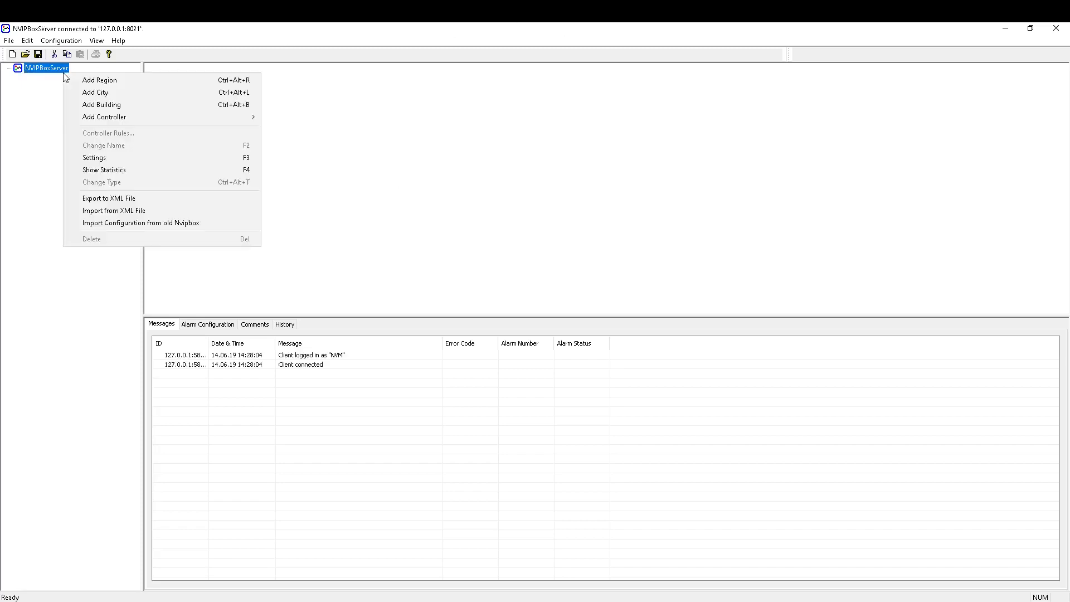
{"action": "mouse_move", "coordinate": [126, 118]}
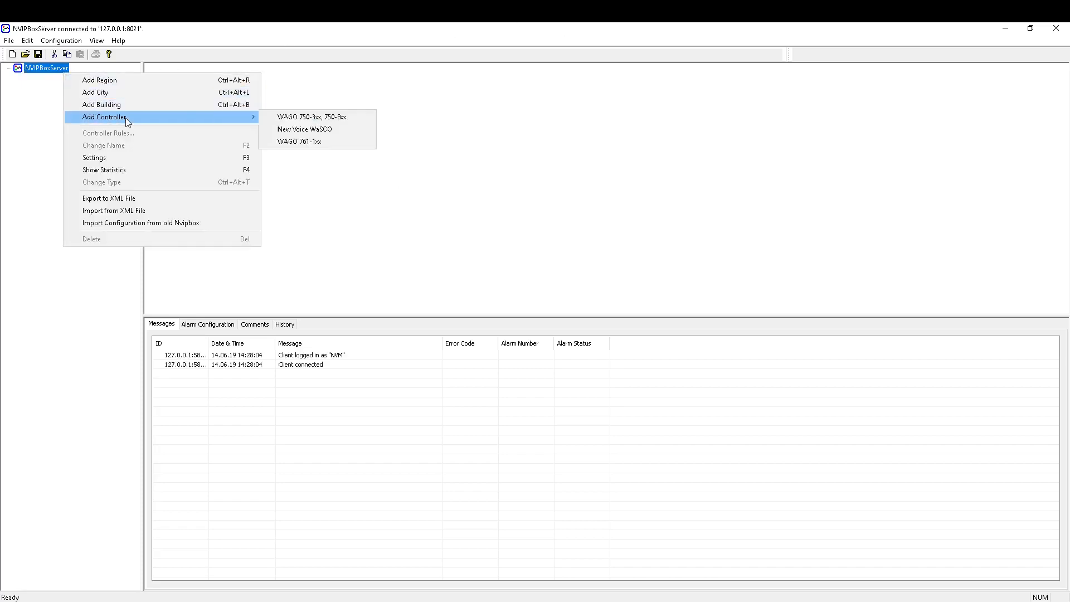
{"action": "left_click", "coordinate": [308, 119]}
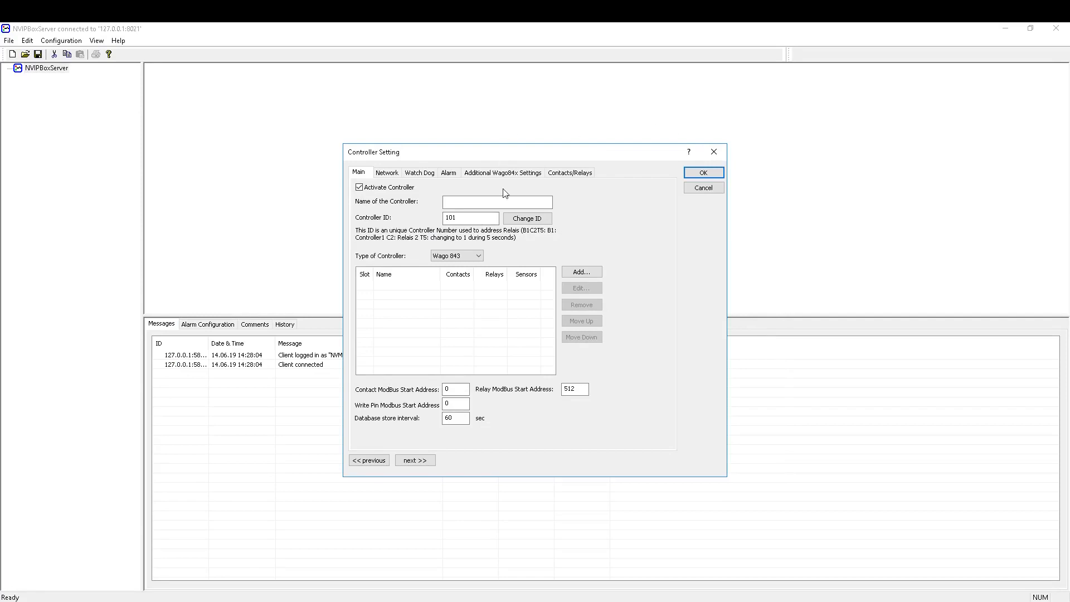
Name the controller 'Example' and set its controller type to Wago 830.
{"action": "left_click", "coordinate": [494, 200]}
{"action": "type", "text": "Example"}
{"action": "left_click", "coordinate": [465, 219]}
{"action": "left_click", "coordinate": [477, 256]}
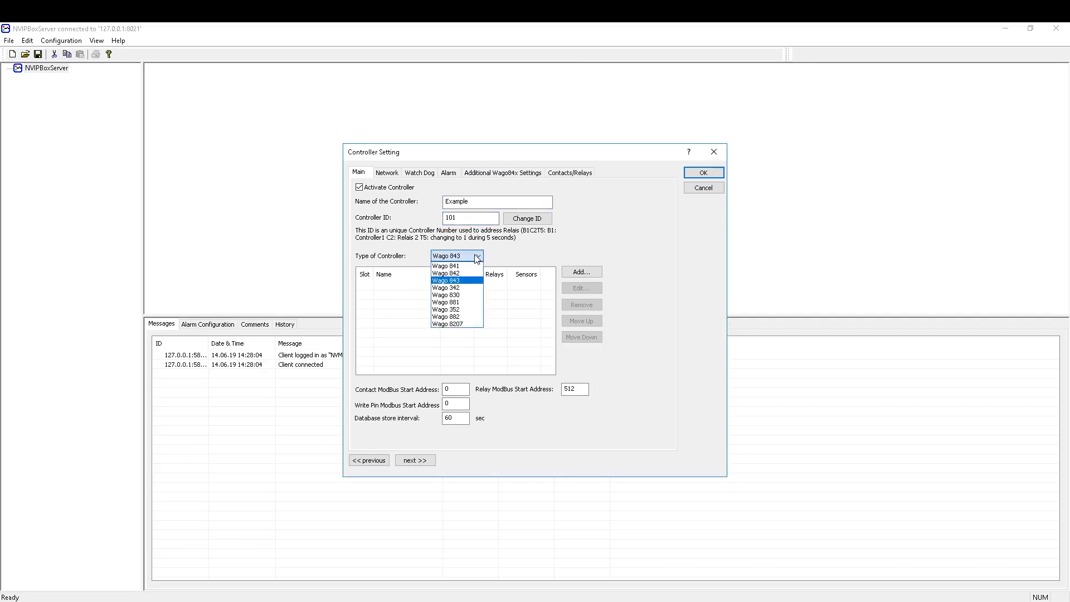
{"action": "left_click", "coordinate": [477, 295]}
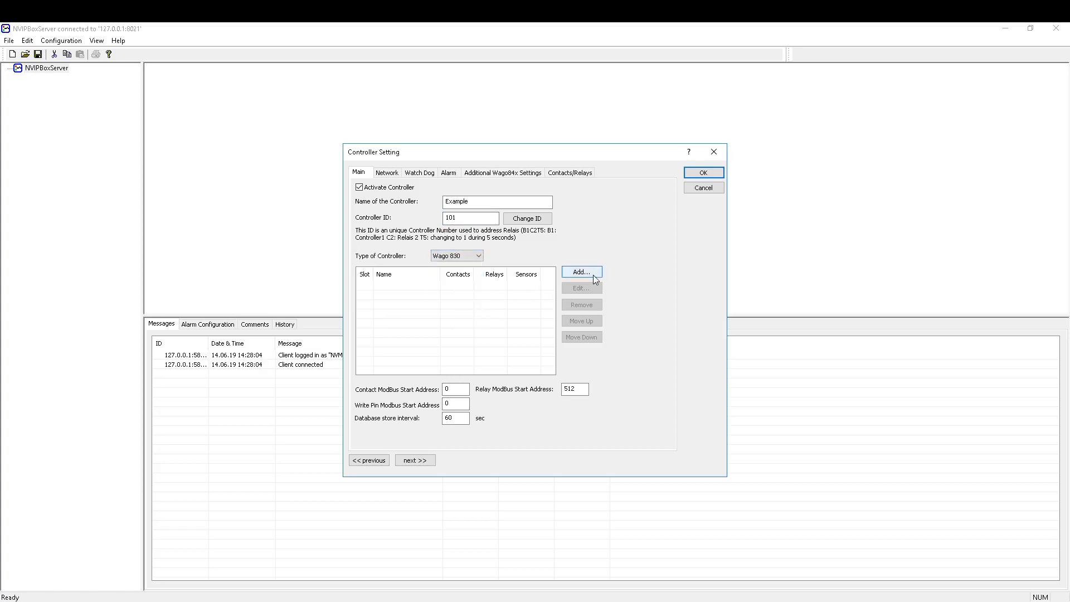
Add the predefined 750-1405 module to the controller.
{"action": "left_click", "coordinate": [592, 276]}
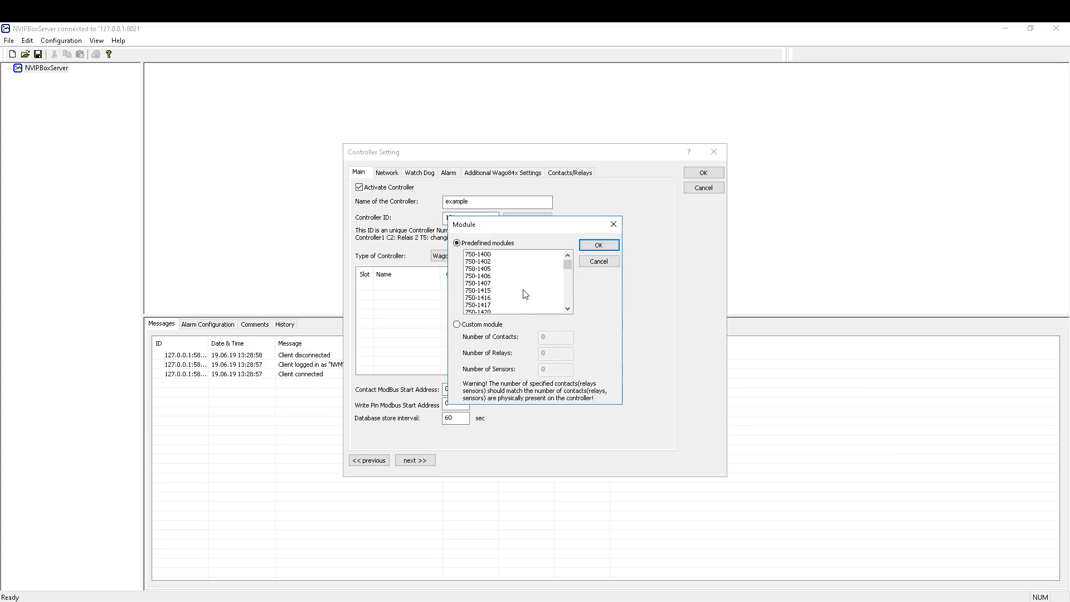
{"action": "left_click", "coordinate": [495, 269]}
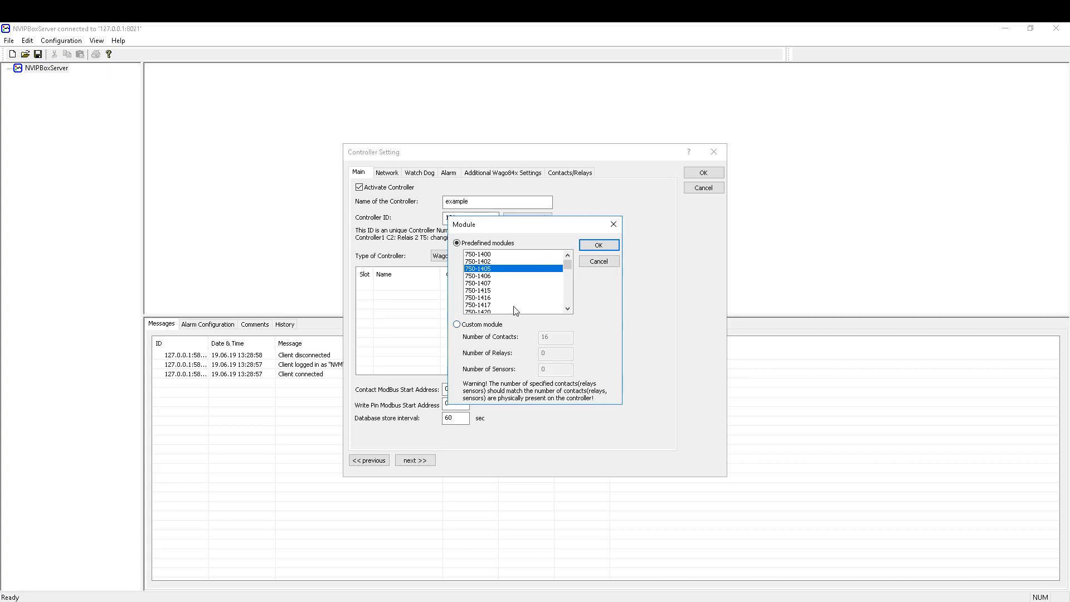
{"action": "left_click", "coordinate": [598, 245]}
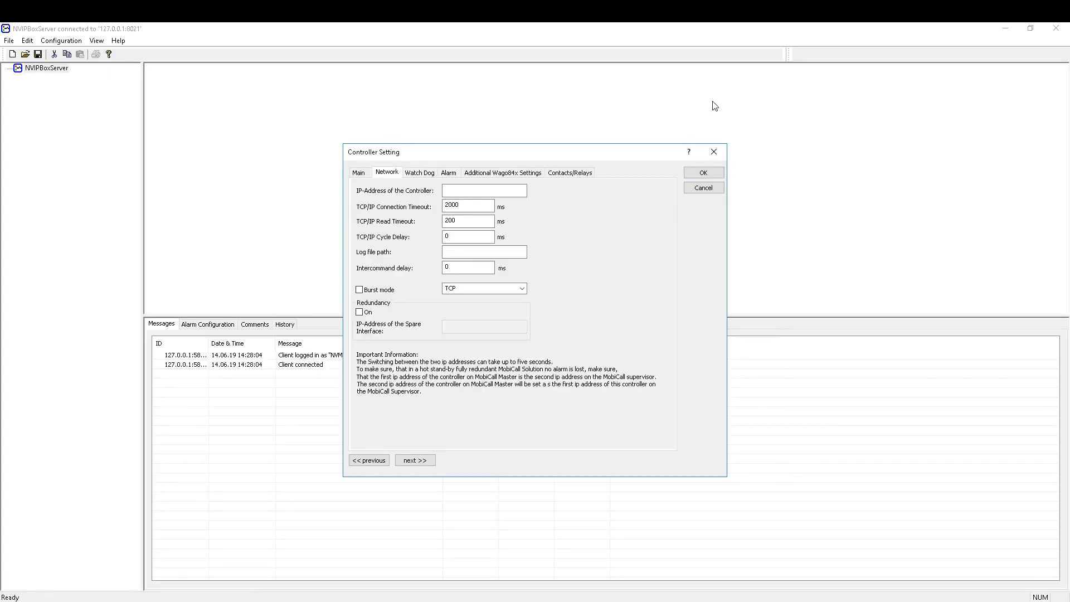
Review the IP address and TCP/IP connection and read timeouts, then go to Watch Dog settings.
{"action": "left_click", "coordinate": [472, 188]}
{"action": "left_click", "coordinate": [476, 204]}
{"action": "left_click", "coordinate": [474, 219]}
{"action": "key", "text": "ctrl+Tab"}
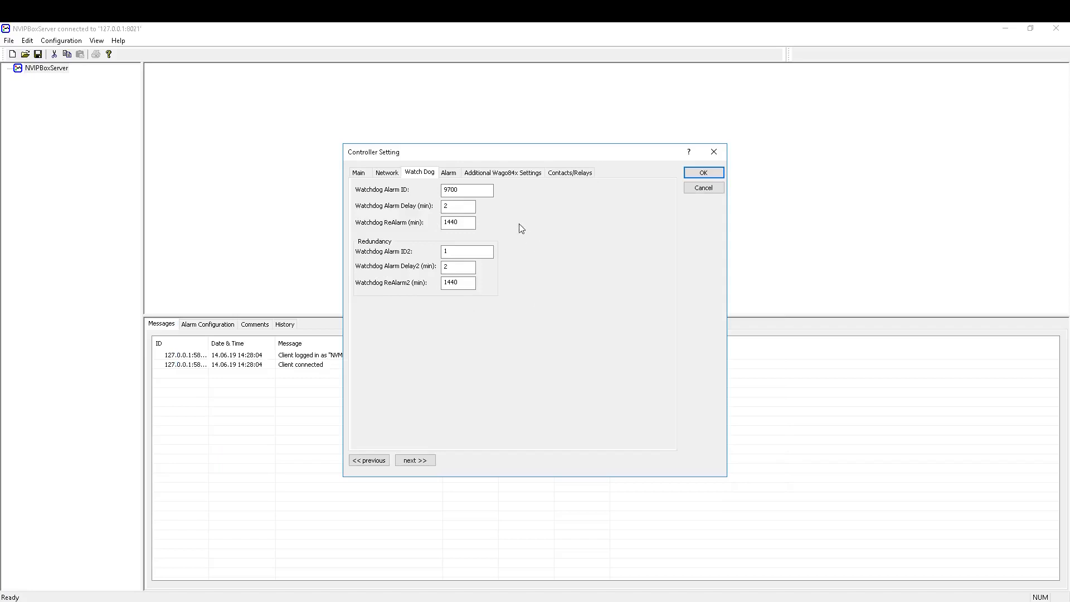
{"action": "left_click", "coordinate": [474, 190]}
{"action": "left_click", "coordinate": [475, 190]}
{"action": "left_click", "coordinate": [457, 205]}
{"action": "key", "text": "Tab"}
{"action": "left_click", "coordinate": [464, 223]}
Review the Alarm offsets (contacts 7000, sensor -1), then go to Additional Wago84x Settings.
{"action": "left_click", "coordinate": [455, 174]}
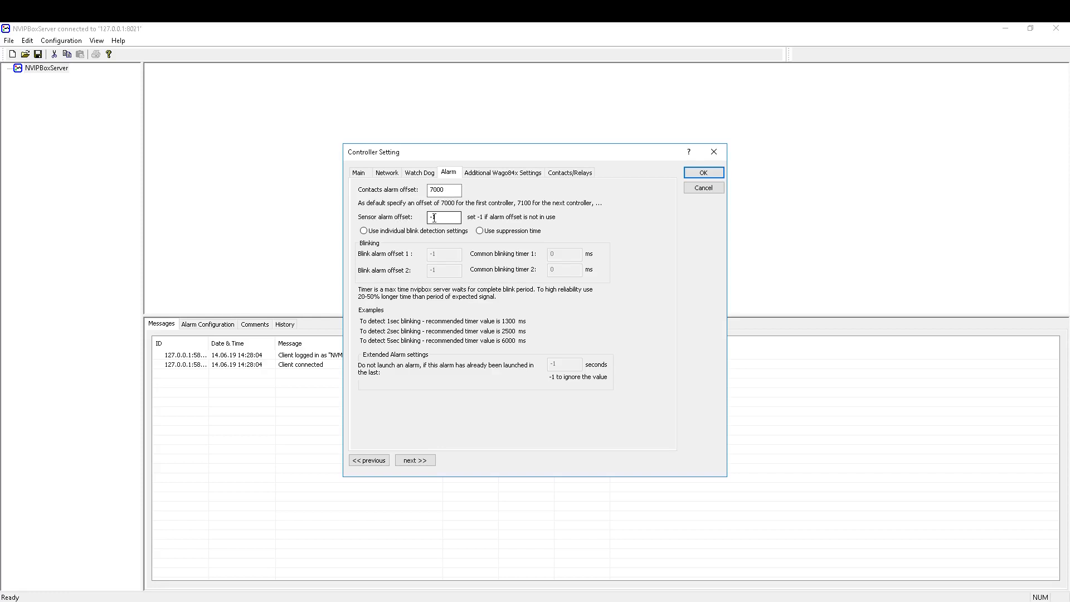
{"action": "key", "text": "ctrl+Tab"}
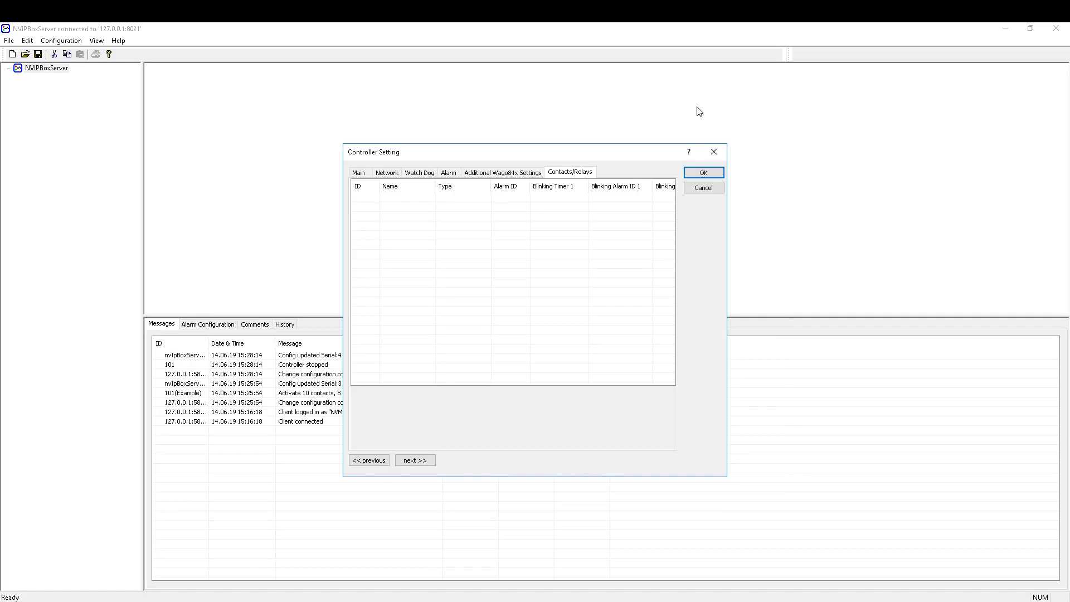
Save the Example controller and set module #2's third contact to Normally Close.
{"action": "left_click", "coordinate": [702, 173]}
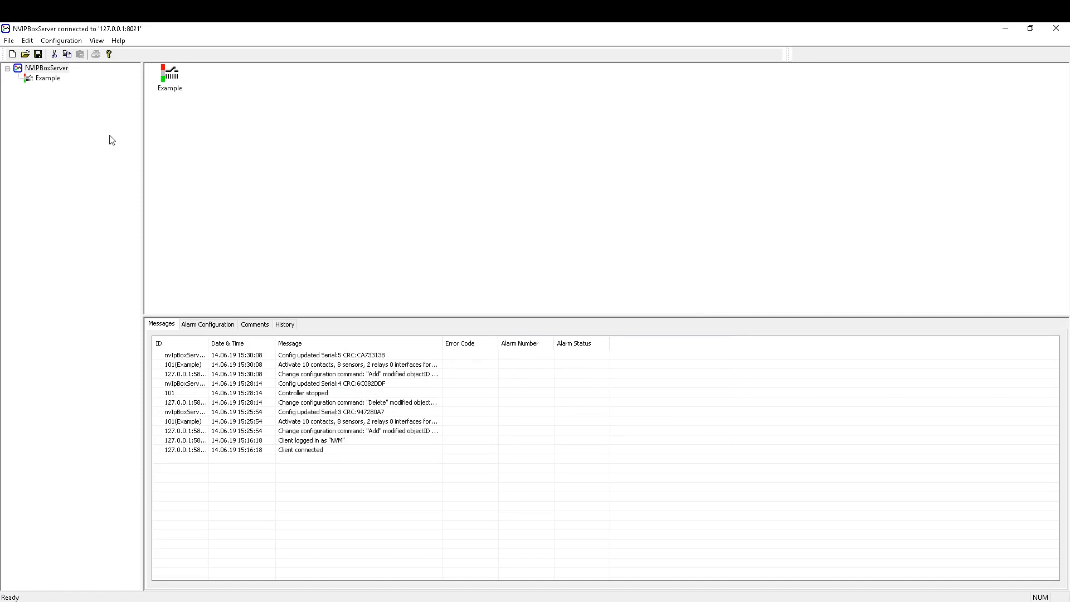
{"action": "left_click", "coordinate": [50, 81]}
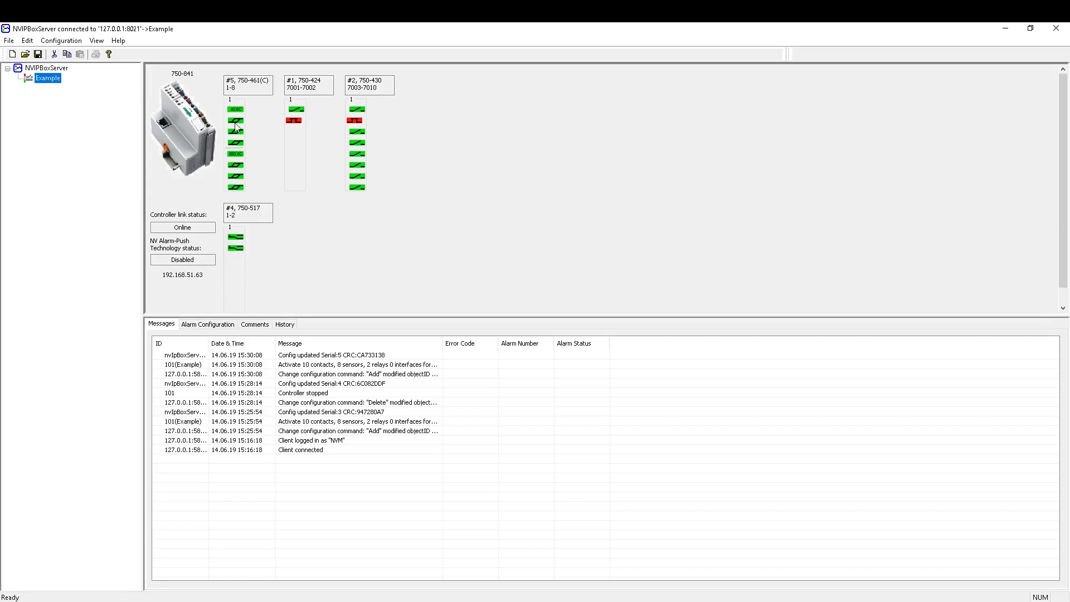
{"action": "right_click", "coordinate": [357, 134]}
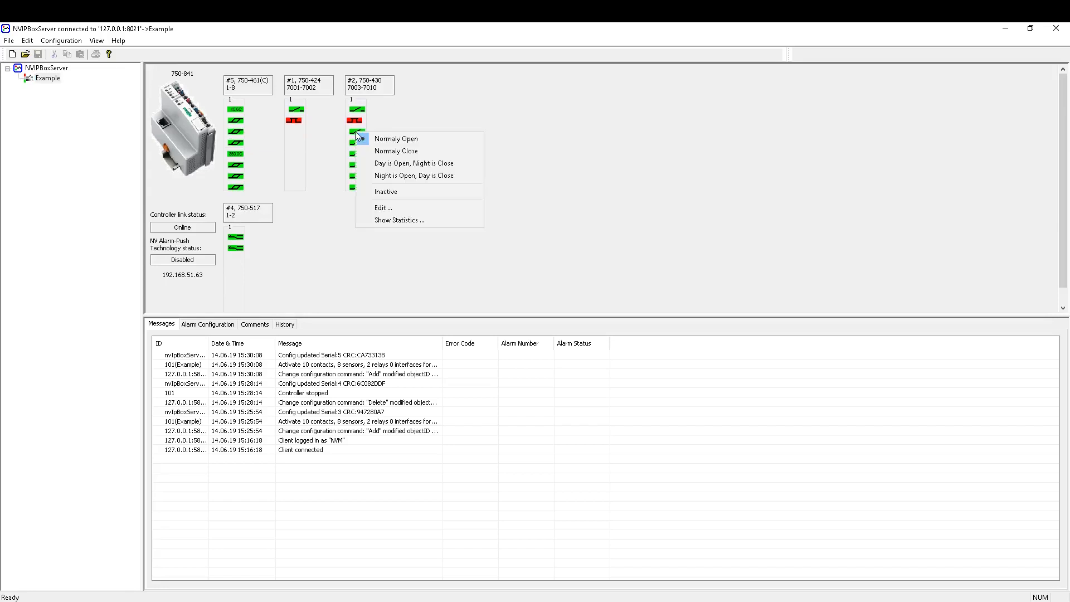
{"action": "left_click", "coordinate": [398, 155]}
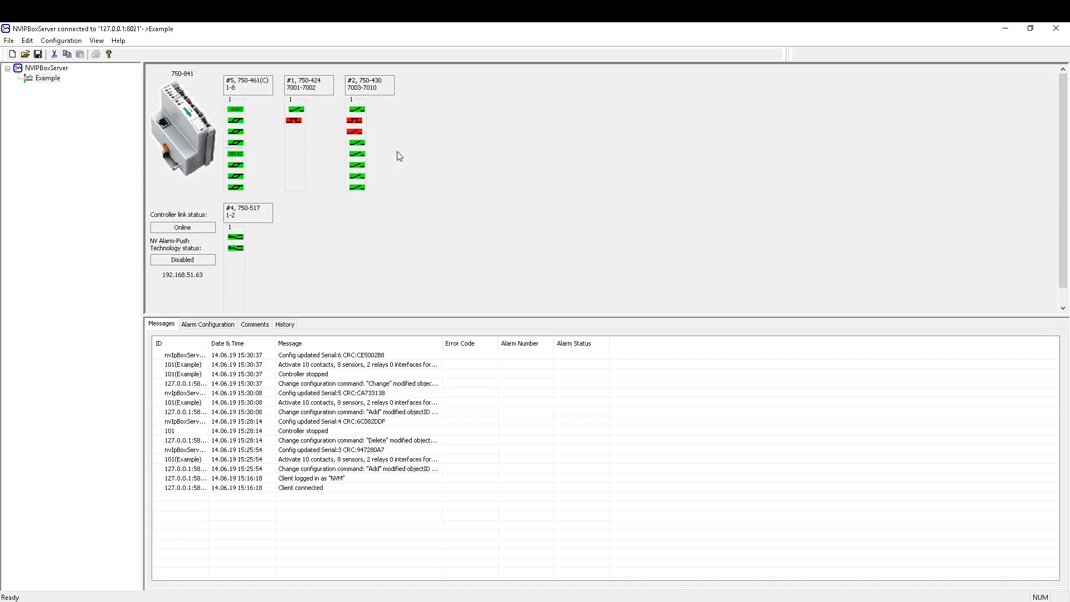